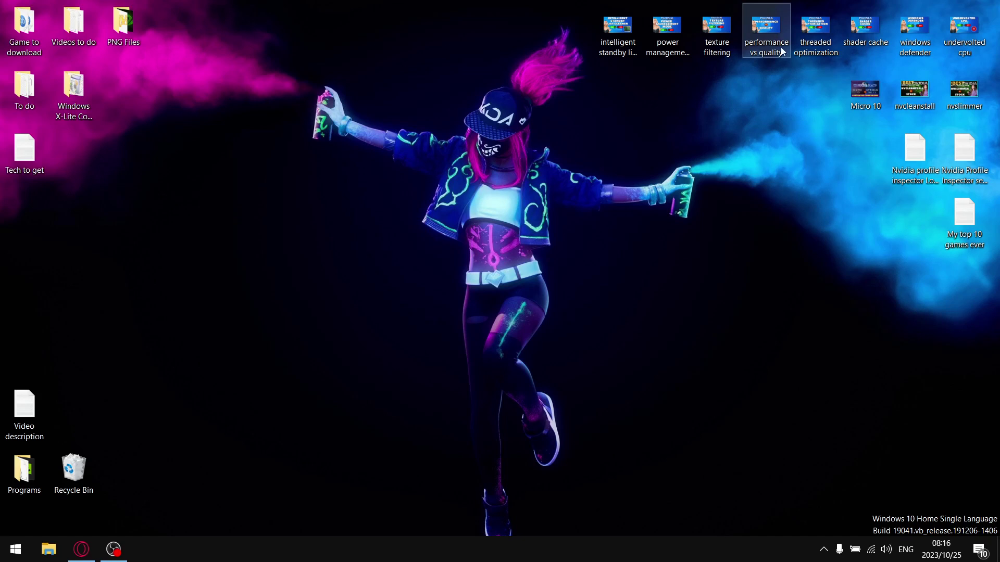
Open the Intelligent standby list cleaner from the background apps and move its window aside to leave room for another window
left_click(823, 550)
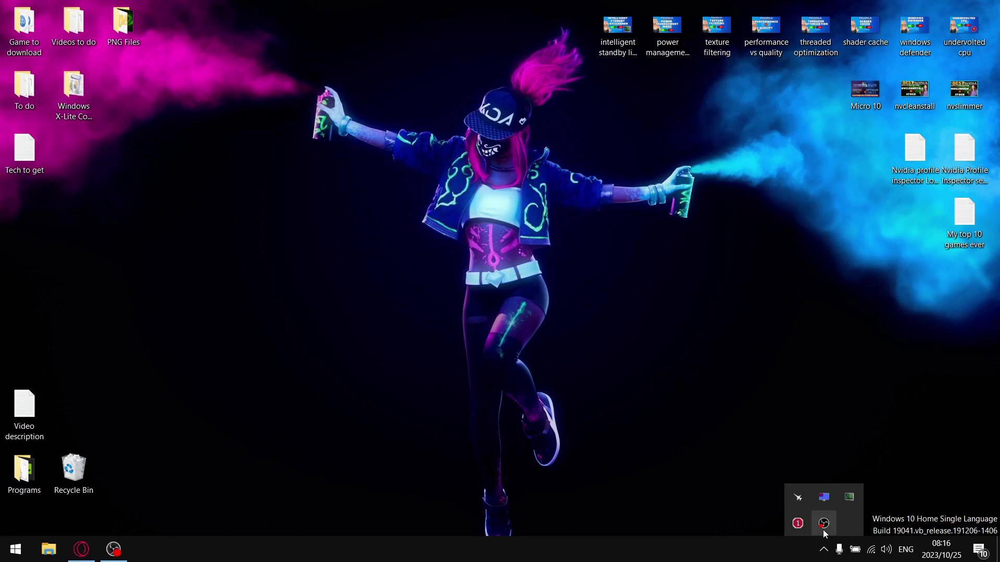
left_click(849, 496)
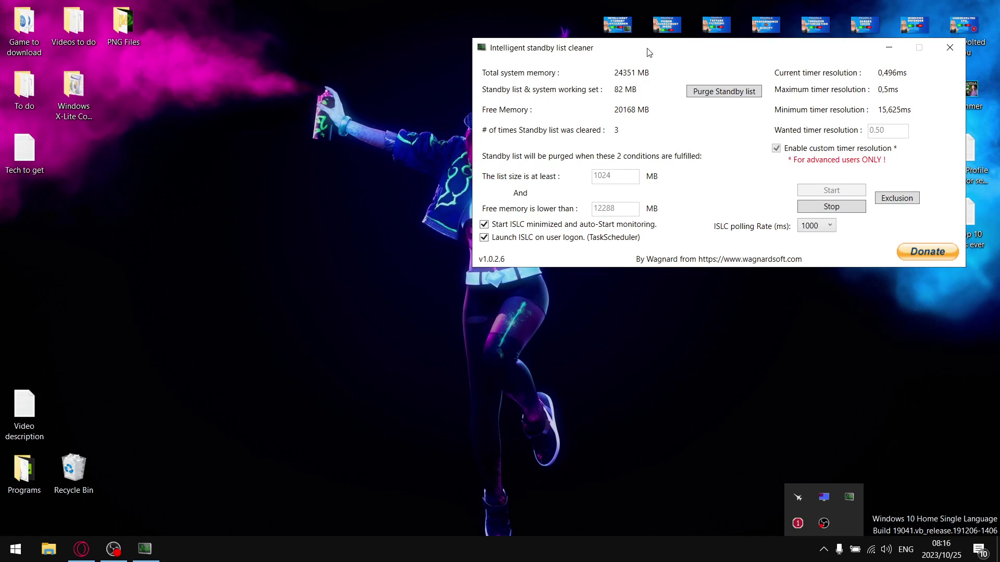
left_click_drag(702, 50, 642, 56)
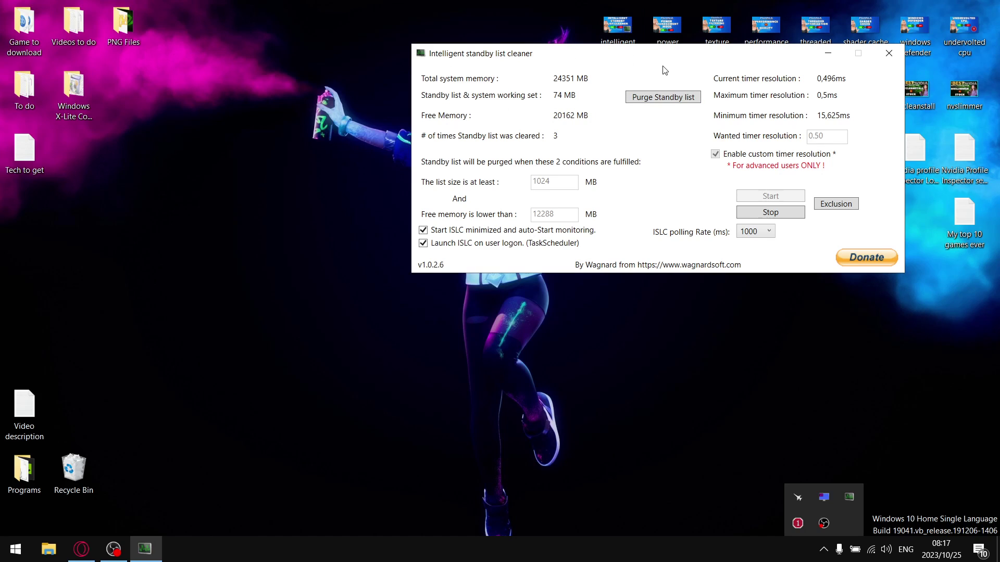
left_click_drag(690, 57, 664, 57)
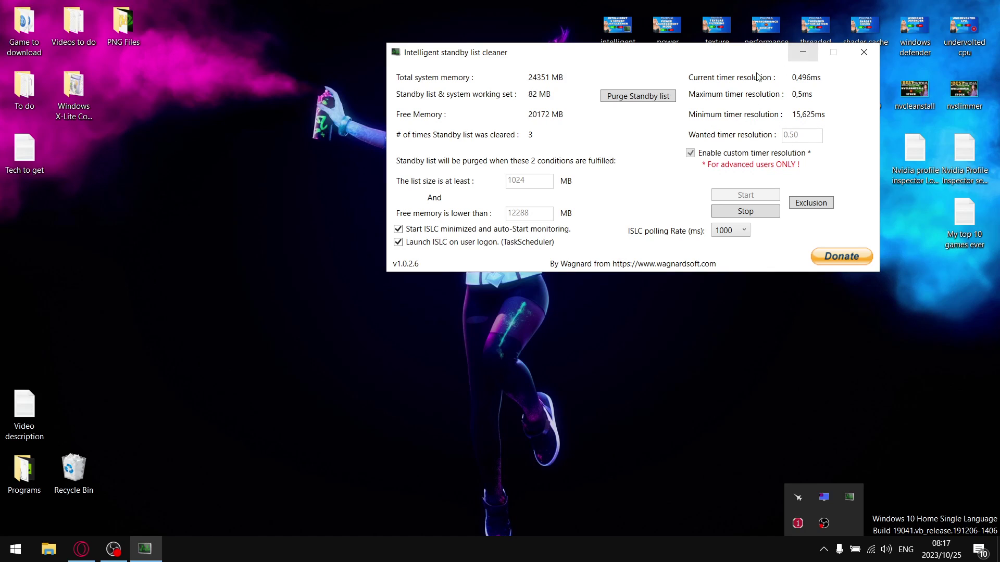
left_click_drag(657, 48, 767, 22)
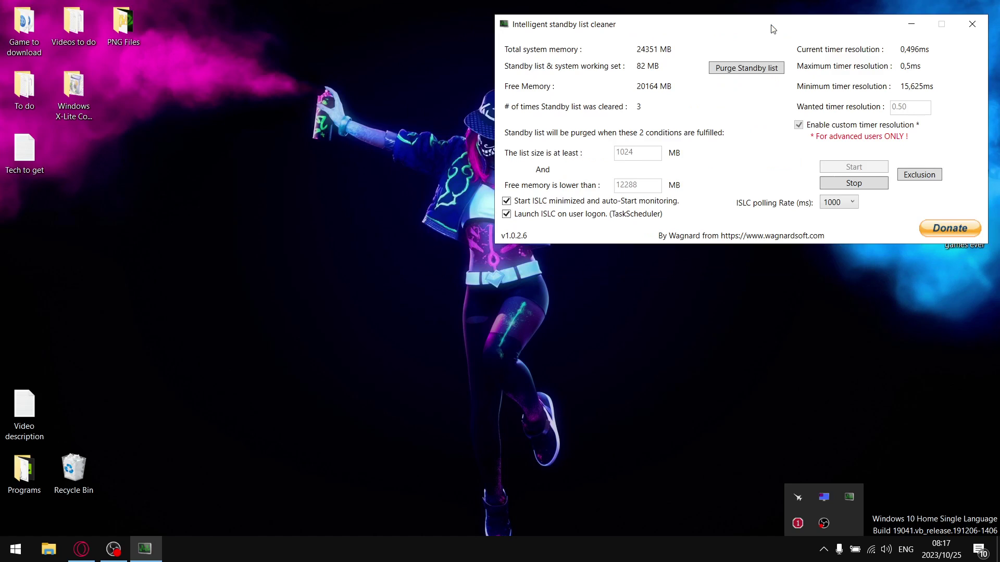
Open Resource Monitor through Task Manager's performance view, close Task Manager, and show the physical memory breakdown
right_click(367, 550)
left_click(452, 481)
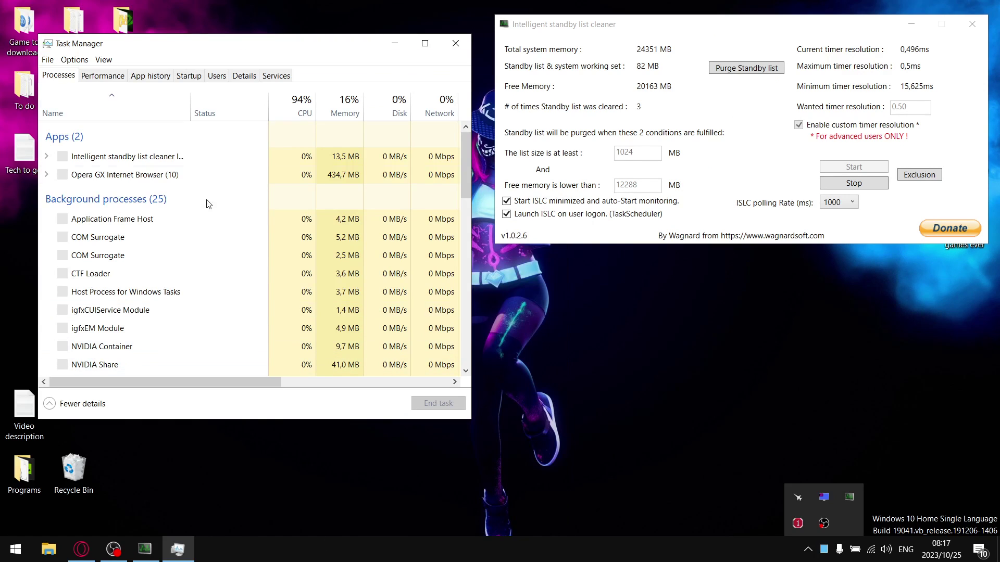
left_click(101, 77)
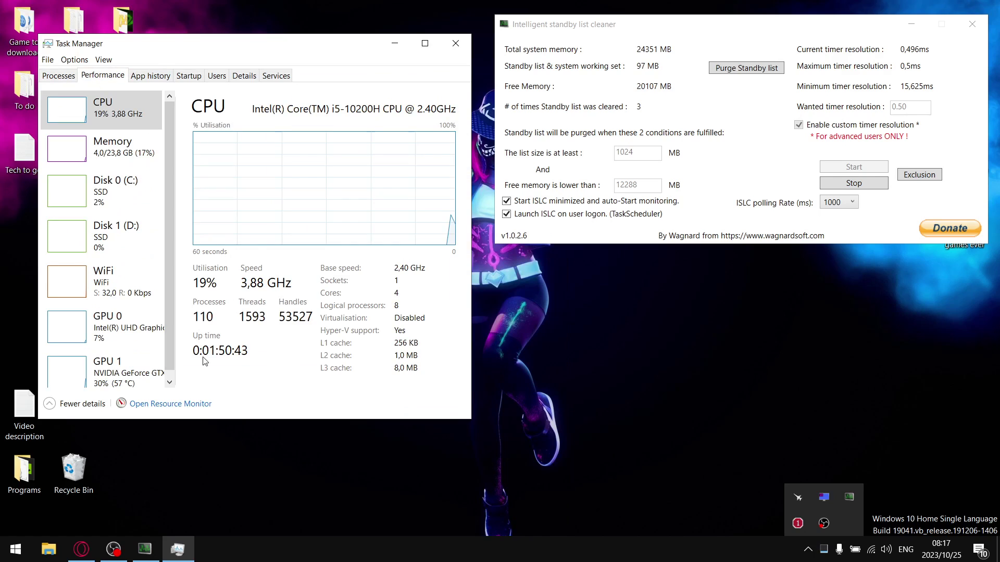
left_click(180, 404)
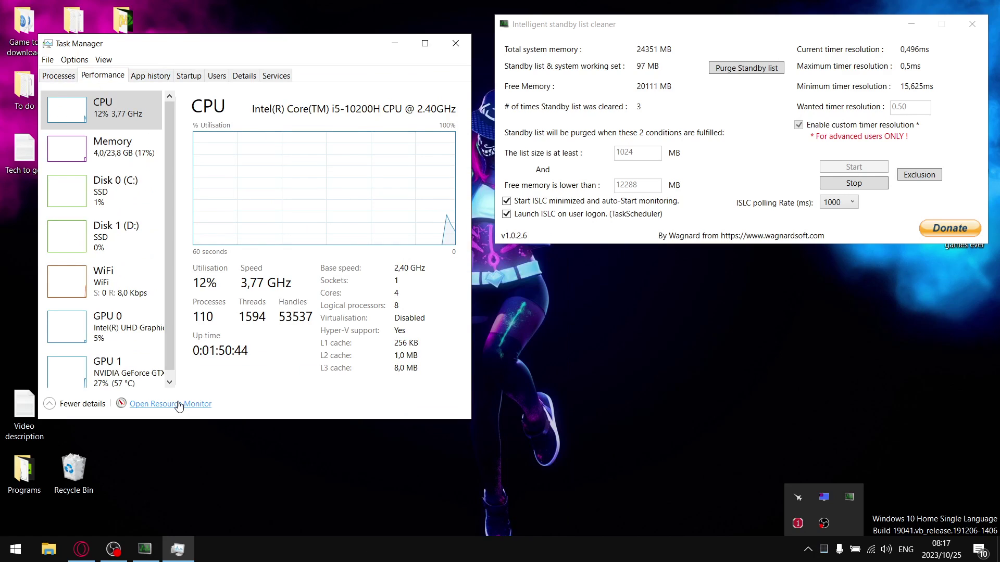
left_click(455, 46)
left_click(45, 53)
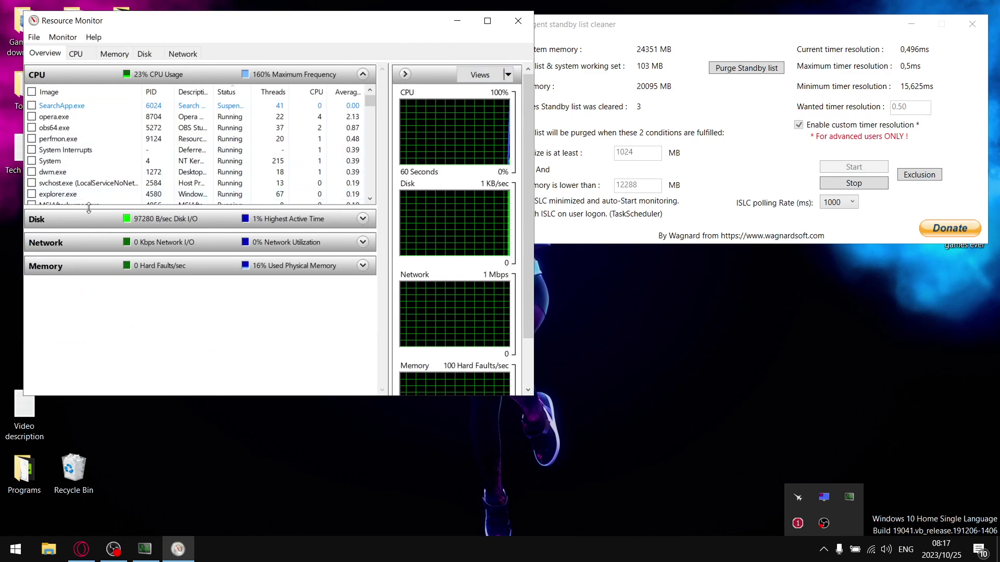
left_click(115, 53)
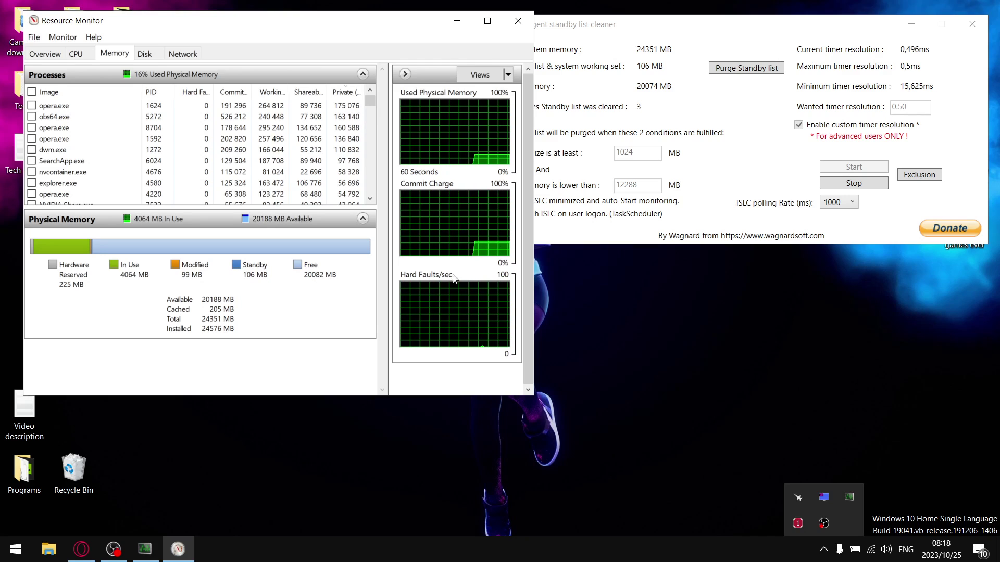
Purge the standby list in the cleaner, and put away Resource Monitor and the cleaner window
left_click(746, 67)
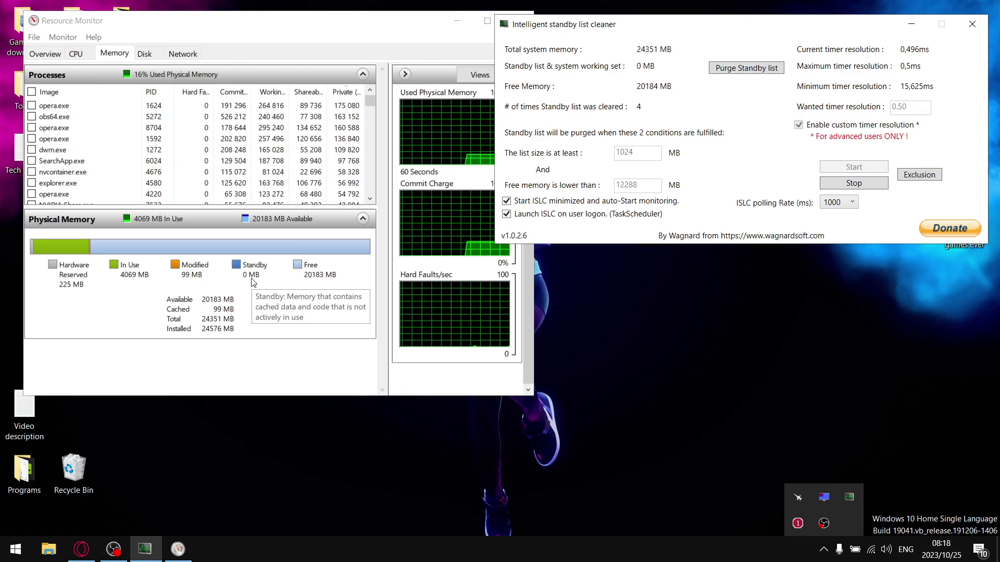
left_click(395, 27)
left_click(518, 20)
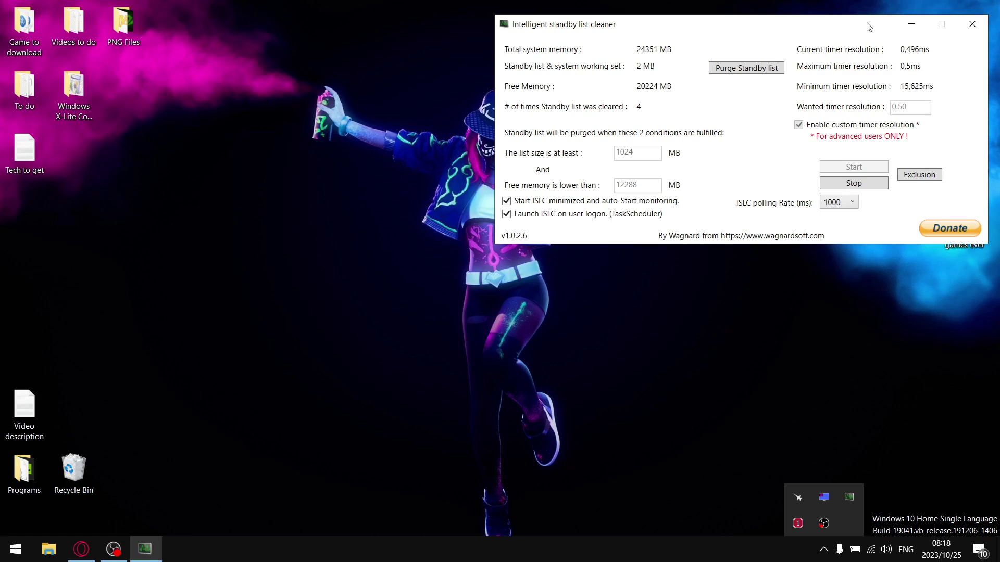
left_click(906, 25)
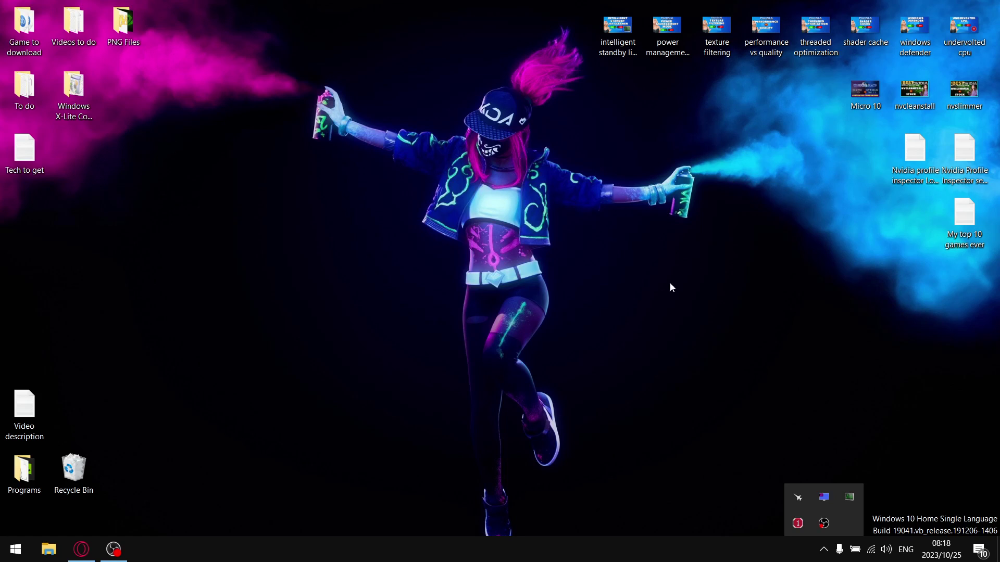
Switch to Opera GX, look over the Laptop Tweaking Tips channel's optimization videos, and show the Wagnardsoft forum page about the cleaner
left_click(81, 549)
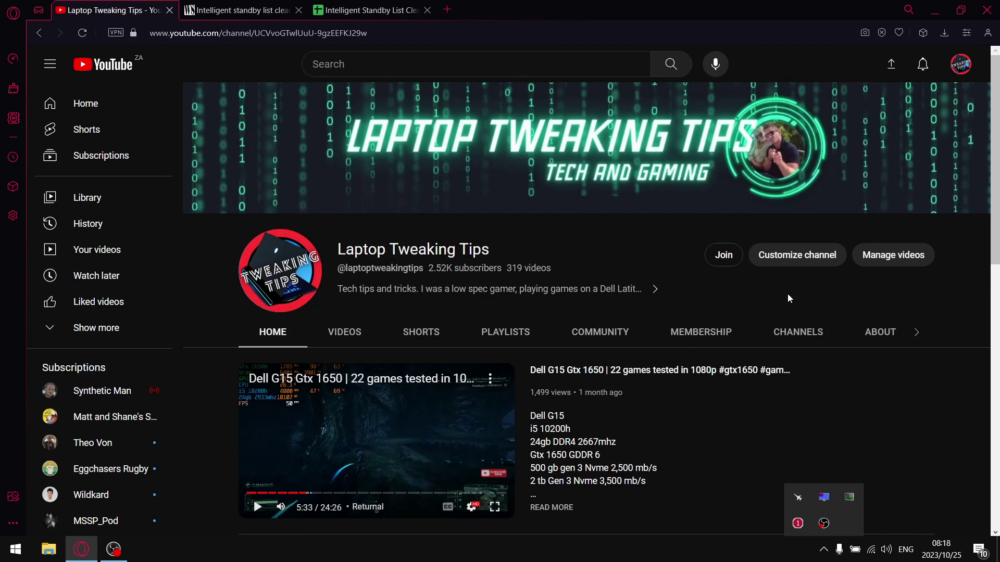
scroll(660, 297, "down", 7)
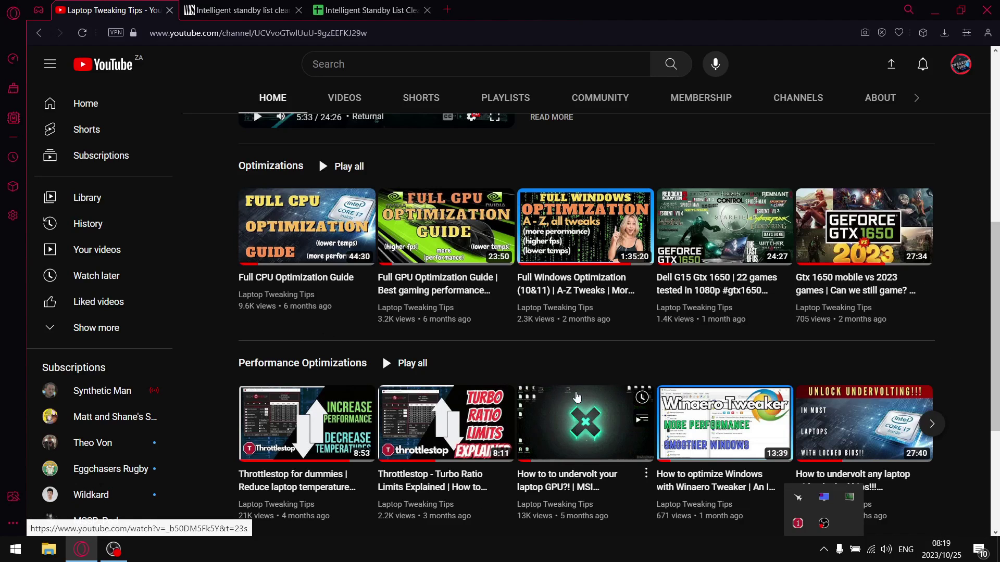
scroll(284, 281, "up", 5)
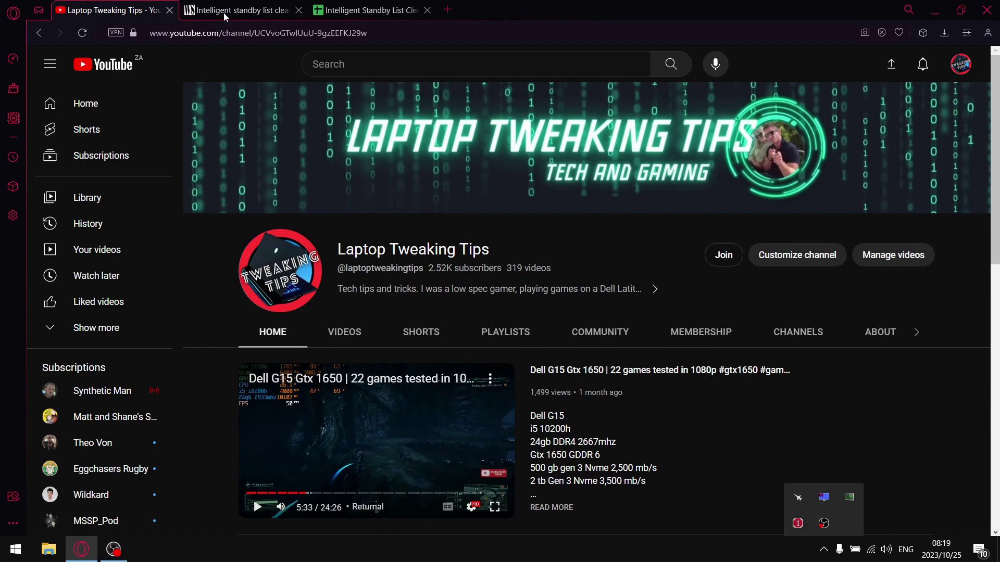
left_click(230, 11)
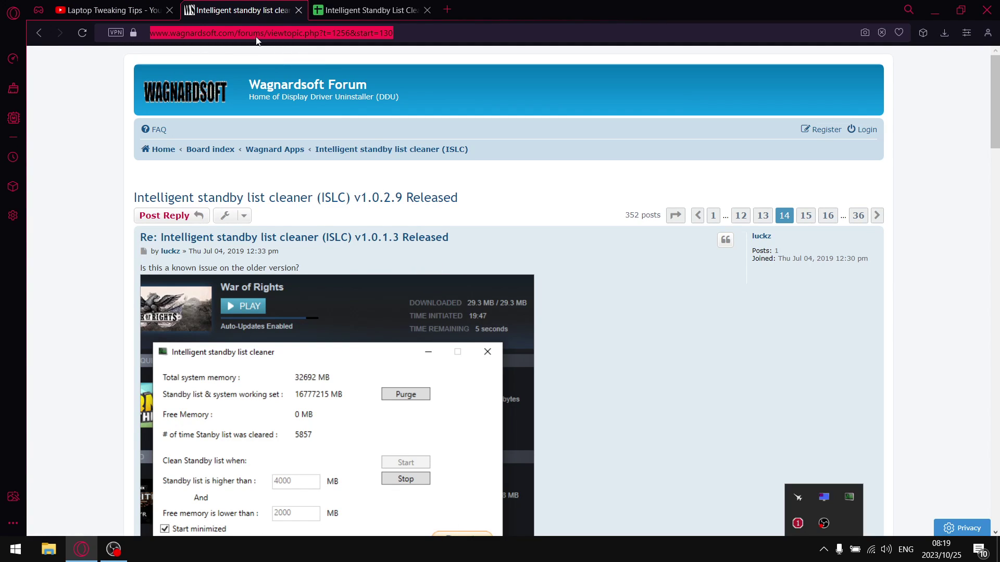
In File Explorer, view the ISLC v1.0.2.6 folder under Program Files (x86) on drive C, and close the window
left_click(49, 549)
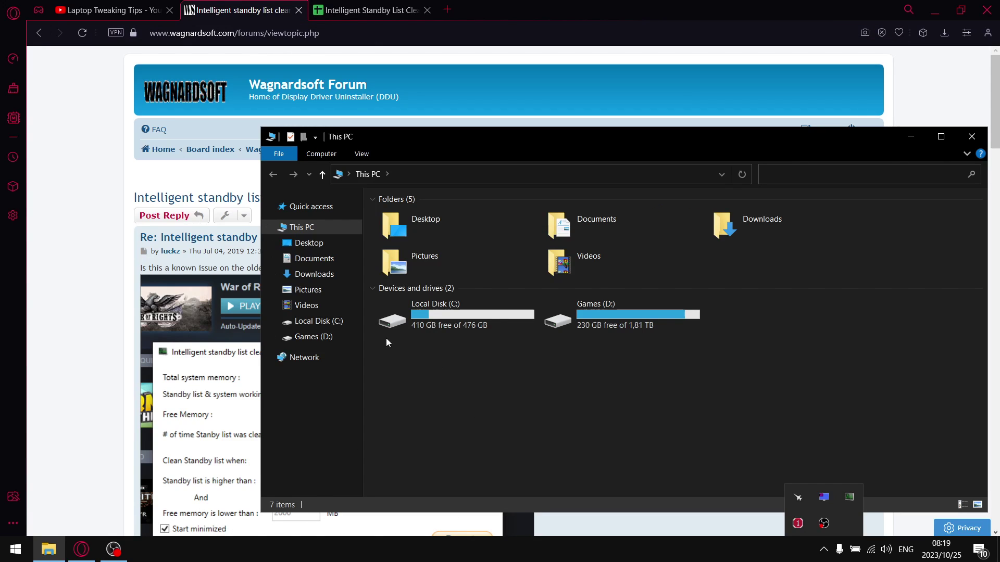
left_click(312, 321)
double_click(422, 286)
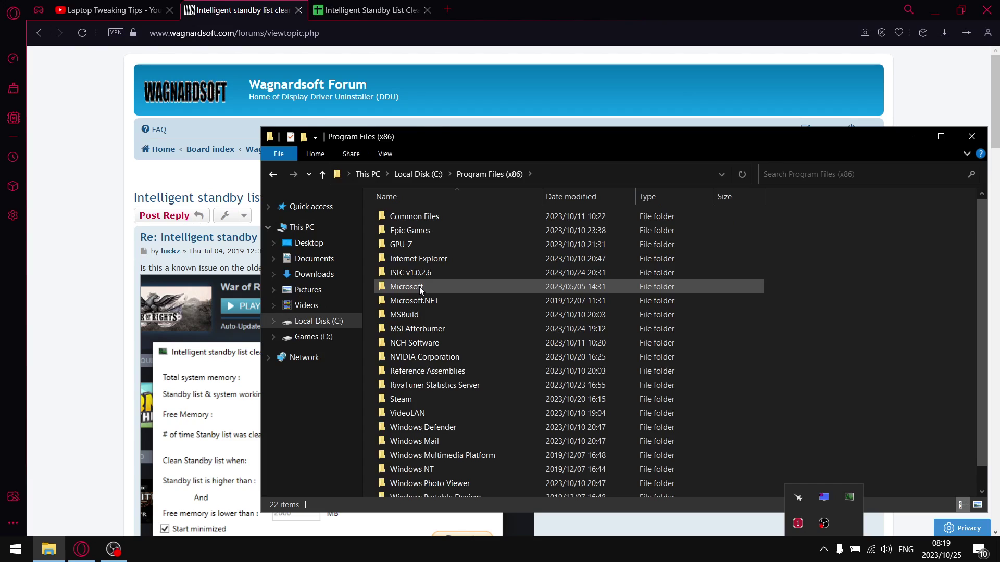
left_click(413, 275)
double_click(413, 276)
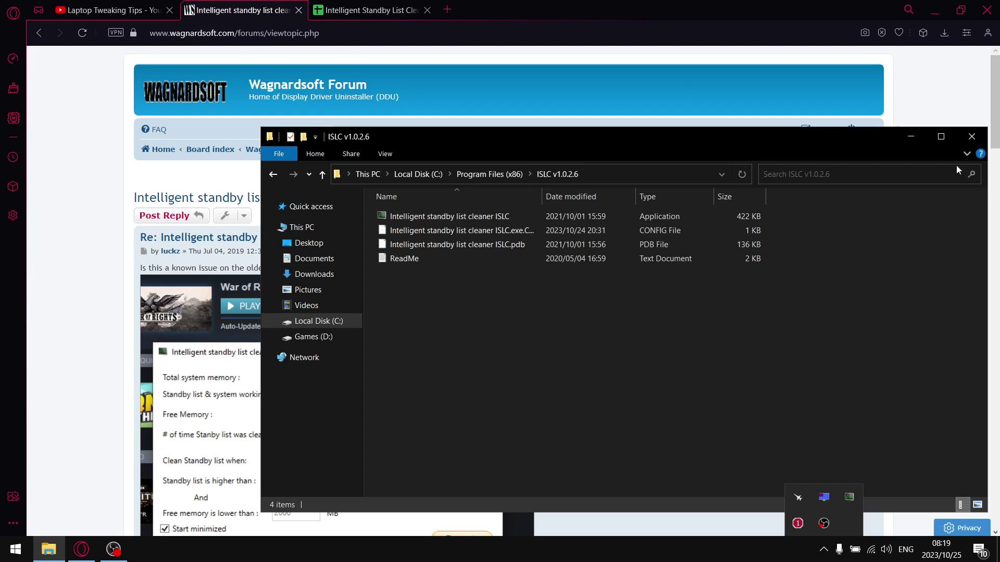
left_click(972, 137)
Show the Intelligent Standby List Cleaner benchmark spreadsheet and read the test notes below the results table
left_click(369, 33)
left_click(367, 11)
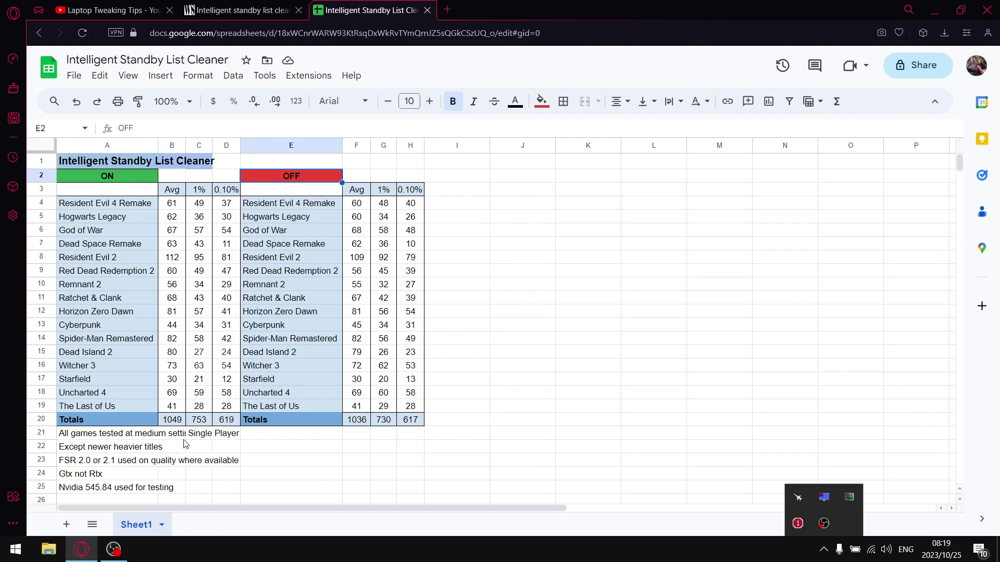
left_click(165, 437)
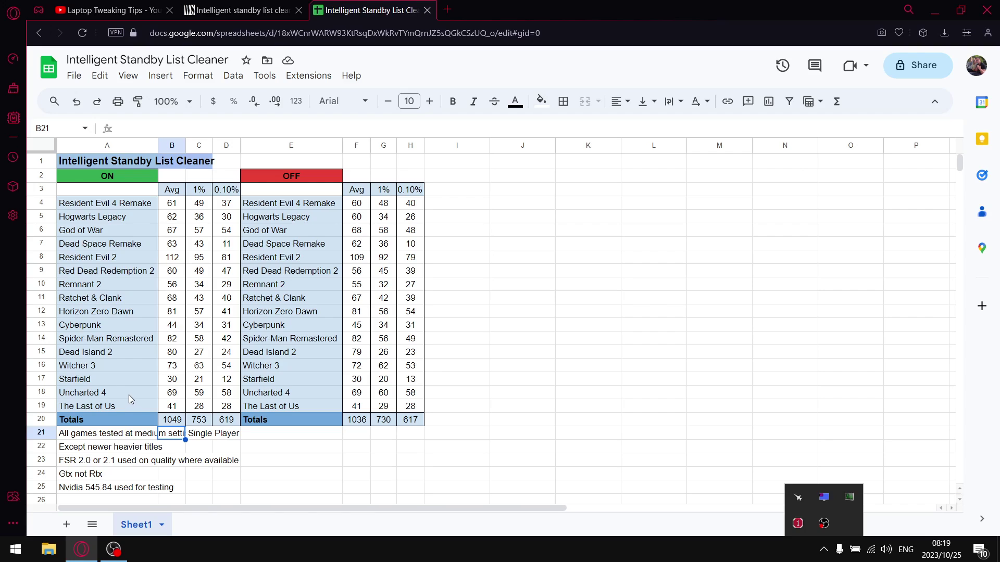
left_click(89, 463)
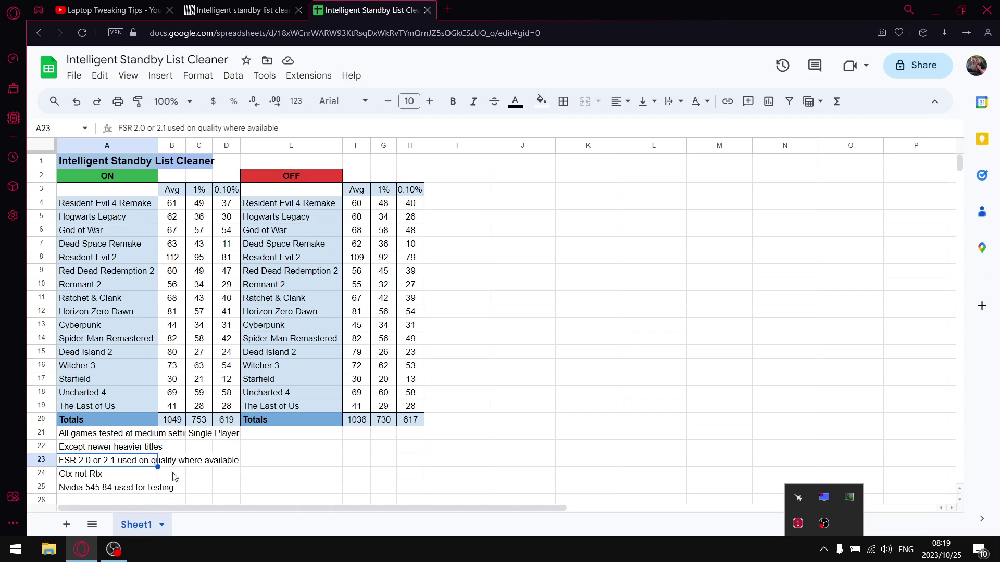
left_click(86, 490)
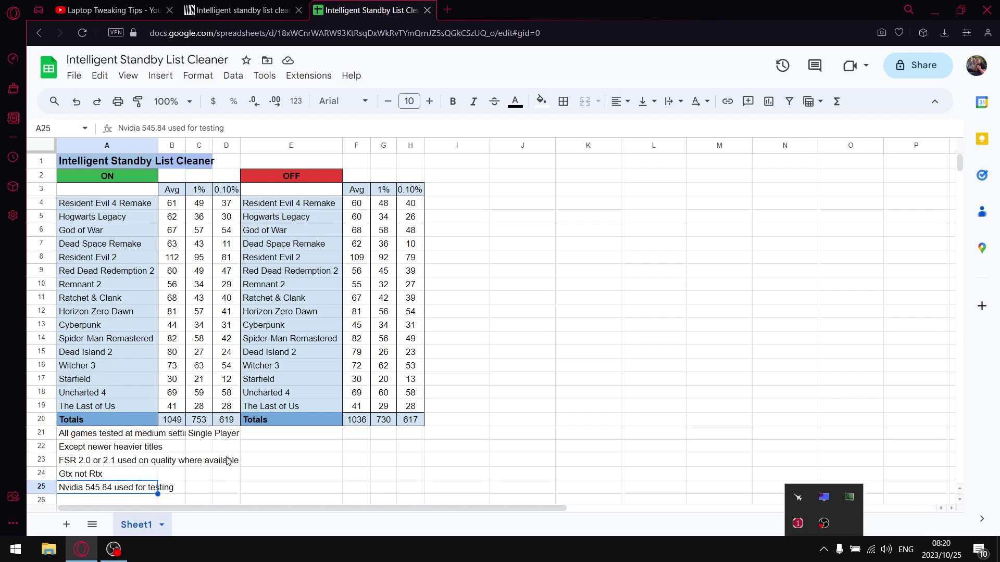
left_click(210, 433)
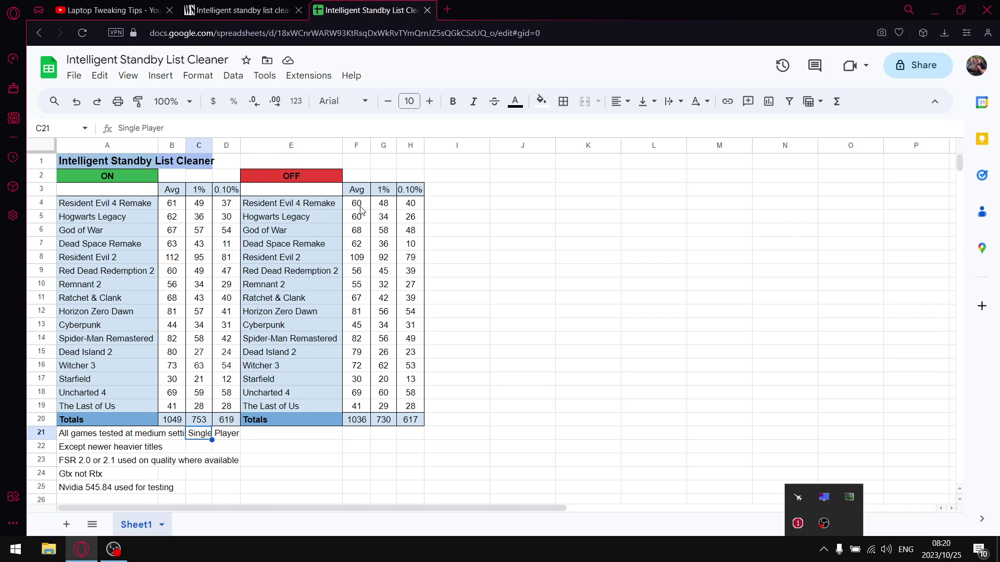
Examine the OFF results for all games in the Avg, 1% and 0.10% columns, including the Avg and 1% totals
left_click_drag(360, 207, 363, 409)
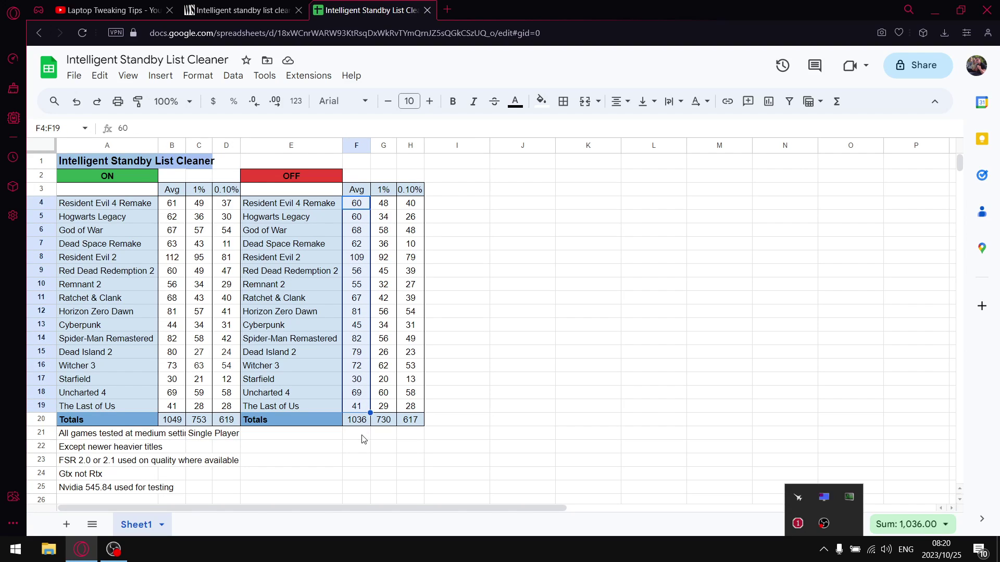
left_click(360, 422)
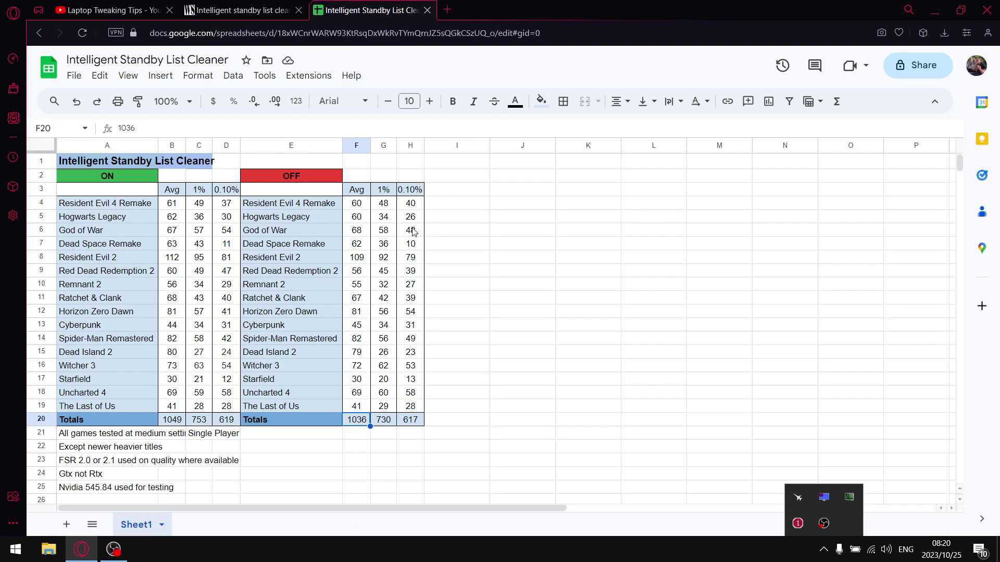
left_click_drag(388, 204, 394, 417)
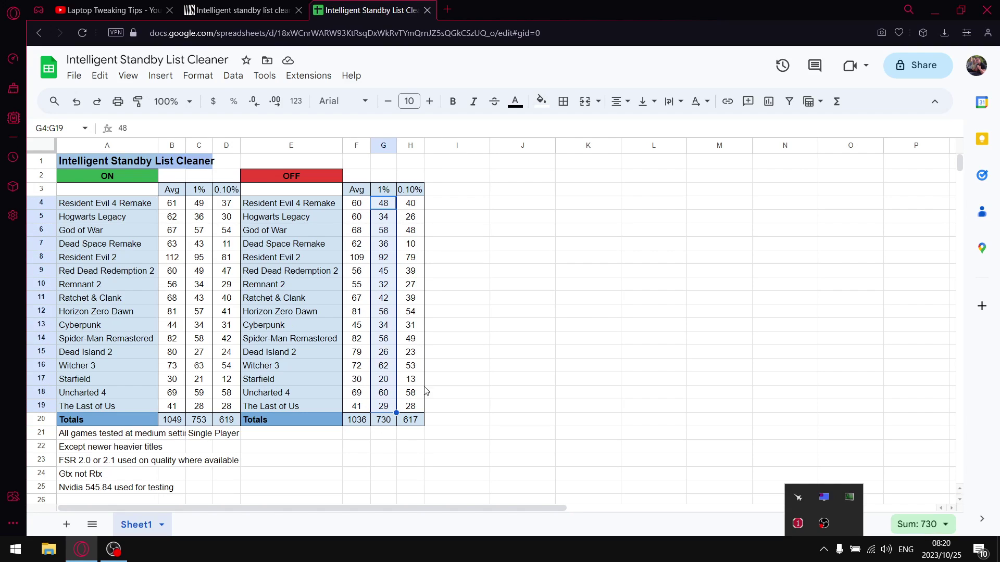
left_click(385, 421)
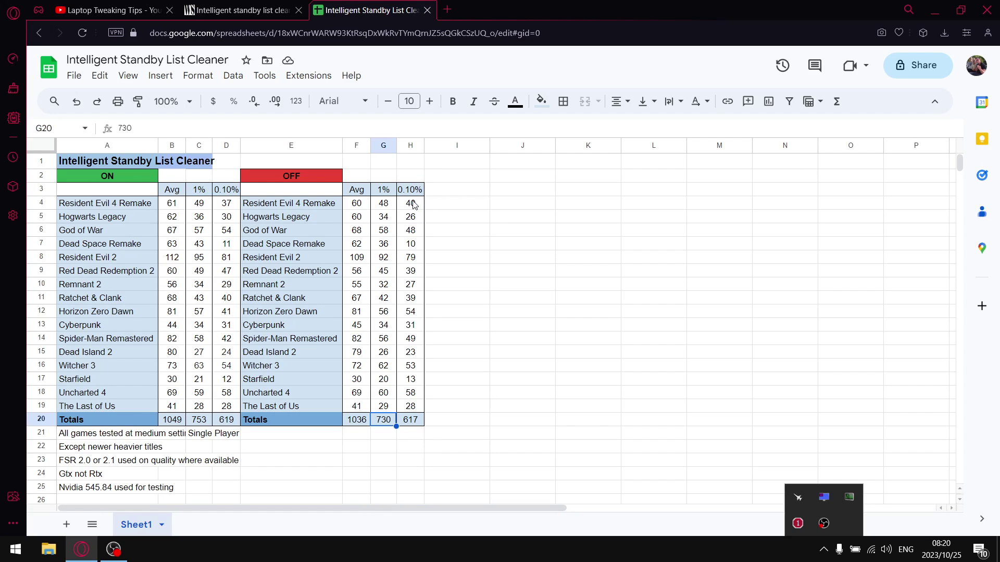
left_click_drag(413, 204, 411, 406)
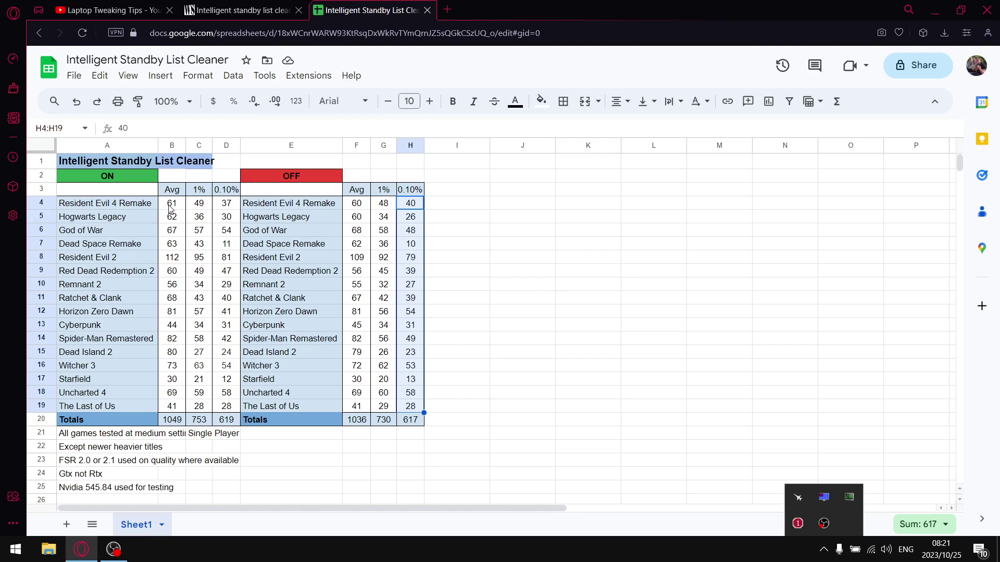
Examine the ON results and totals in the Avg, 1% and 0.10% columns, comparing the 0.10% total with the OFF side
left_click_drag(170, 208, 173, 408)
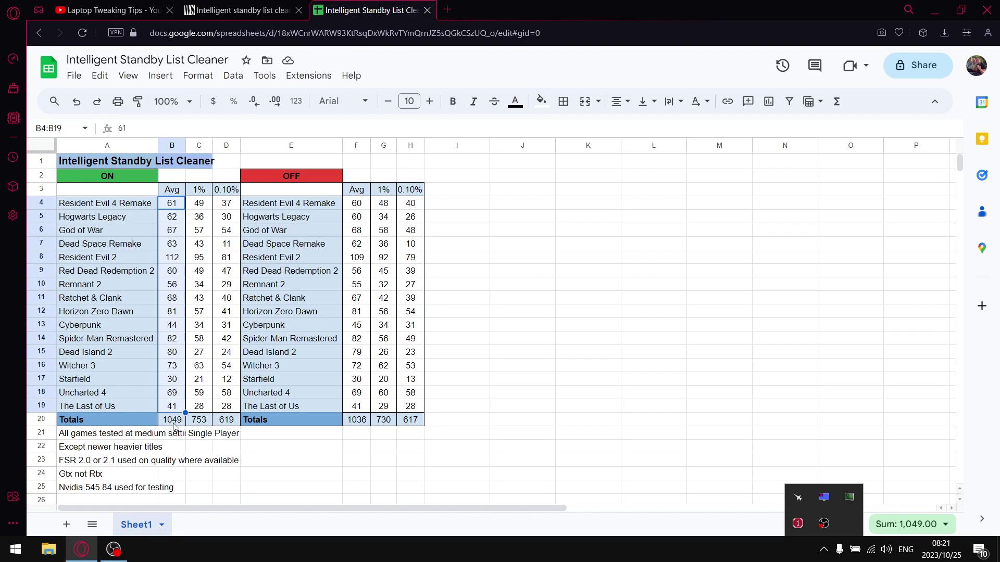
left_click(174, 424)
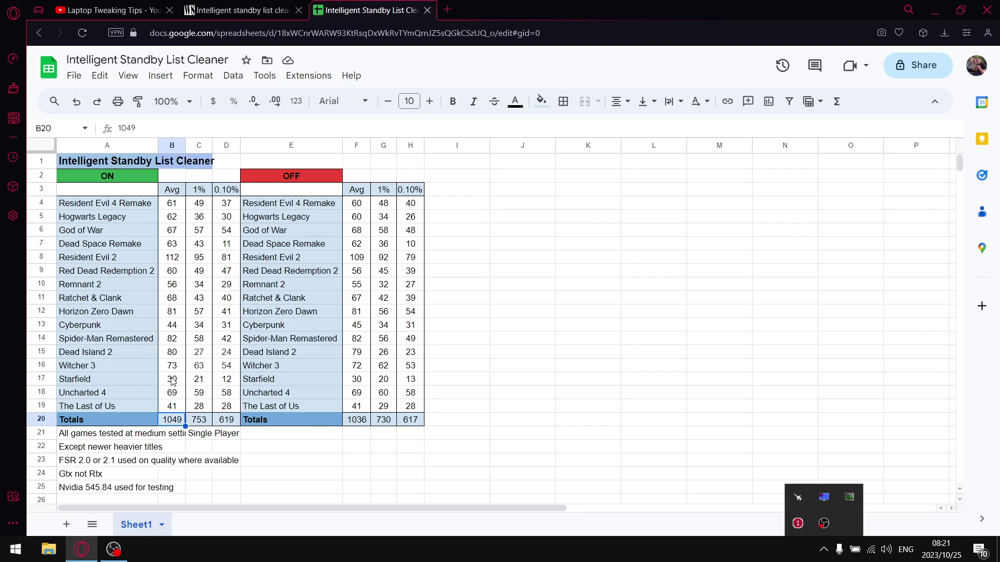
left_click(200, 203)
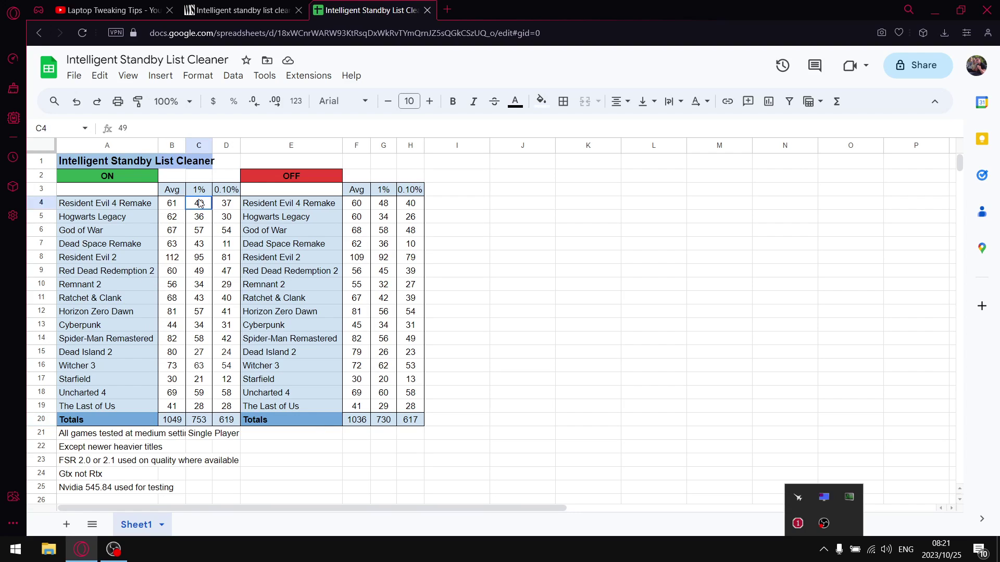
left_click_drag(199, 203, 200, 410)
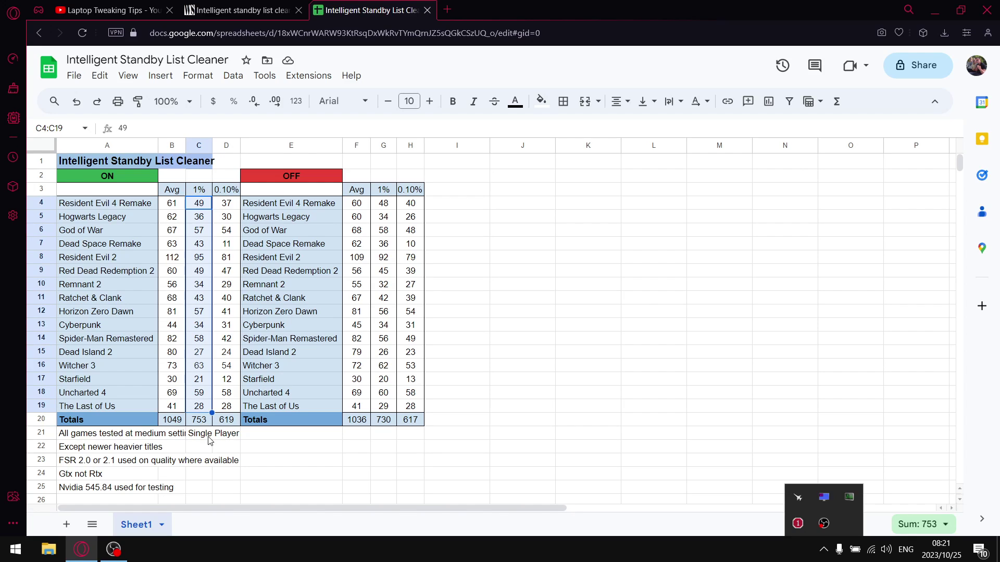
left_click(204, 422)
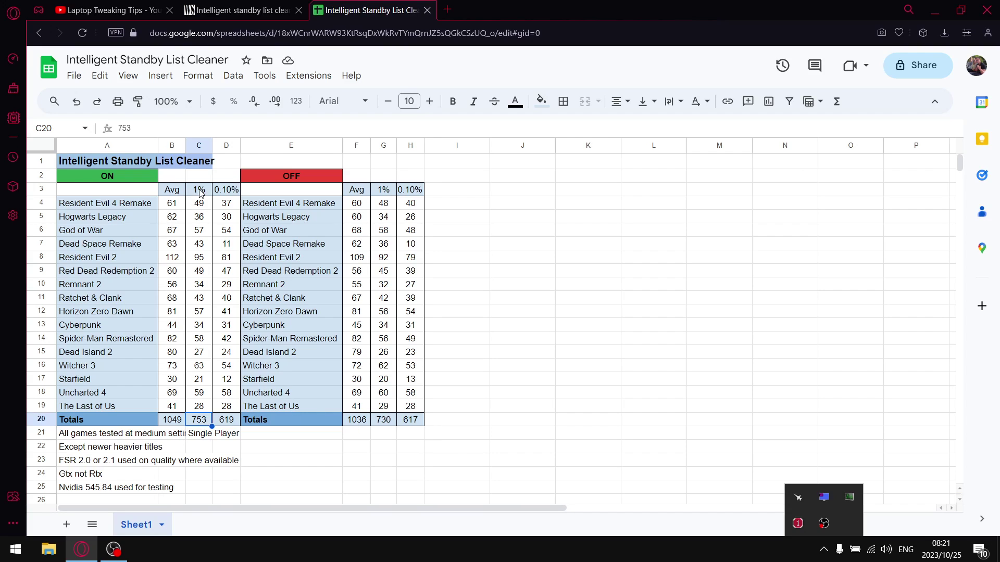
left_click_drag(199, 202, 197, 409)
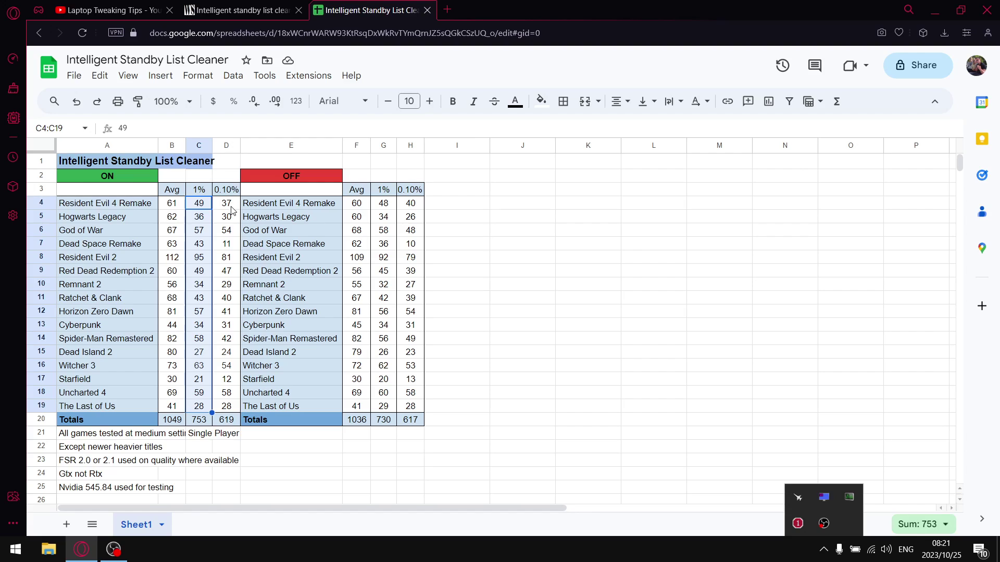
left_click_drag(229, 207, 227, 406)
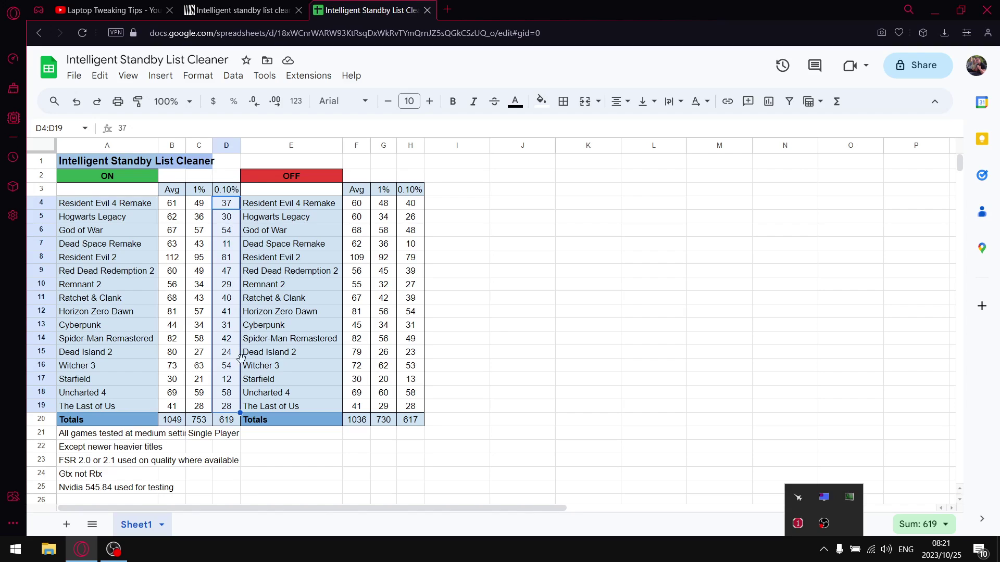
left_click(229, 425)
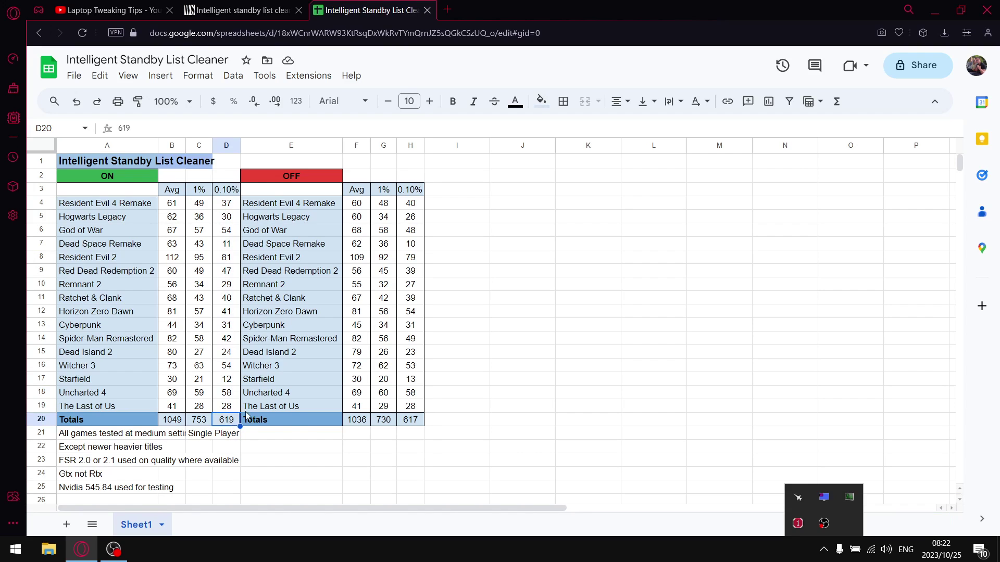
left_click(409, 421)
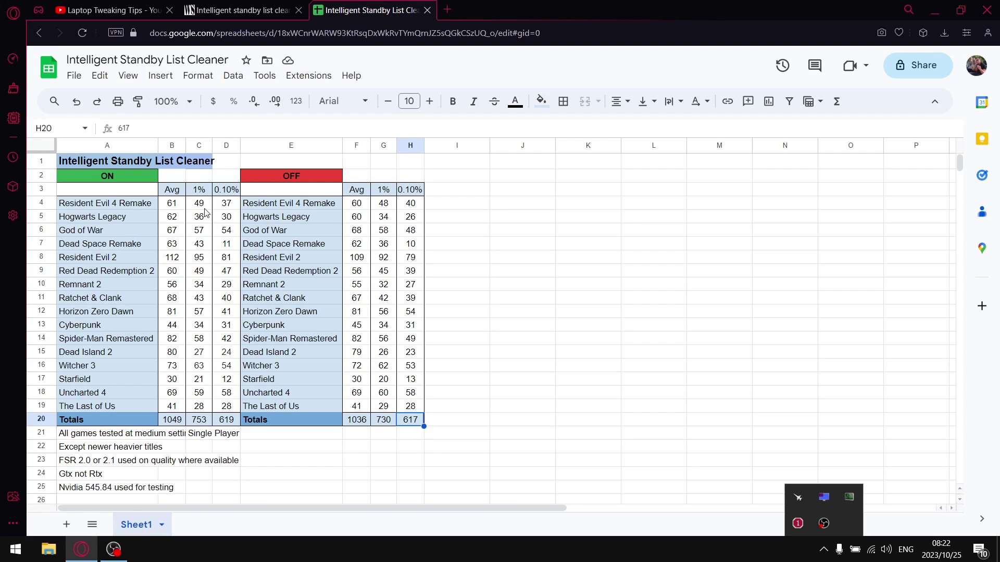
left_click_drag(200, 204, 199, 409)
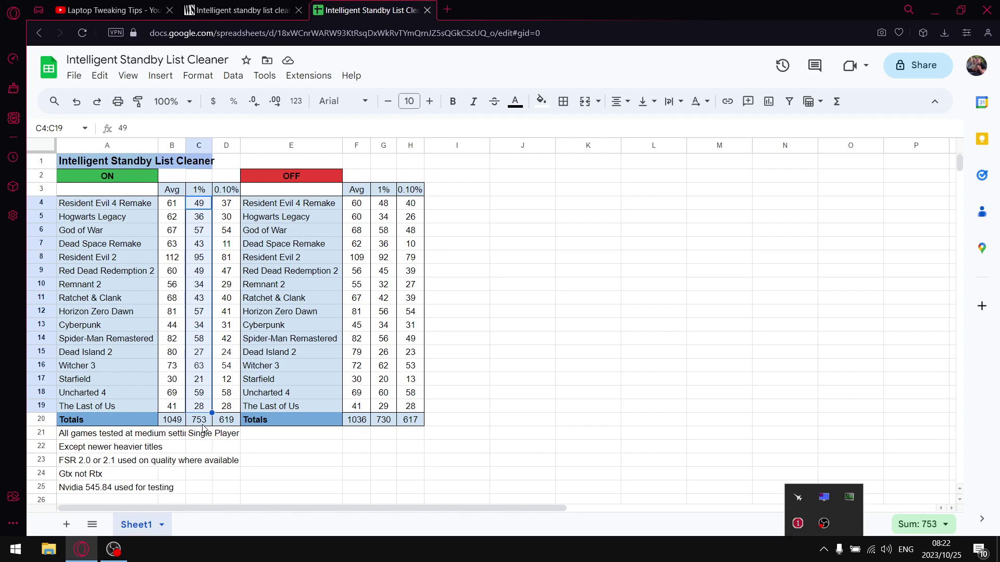